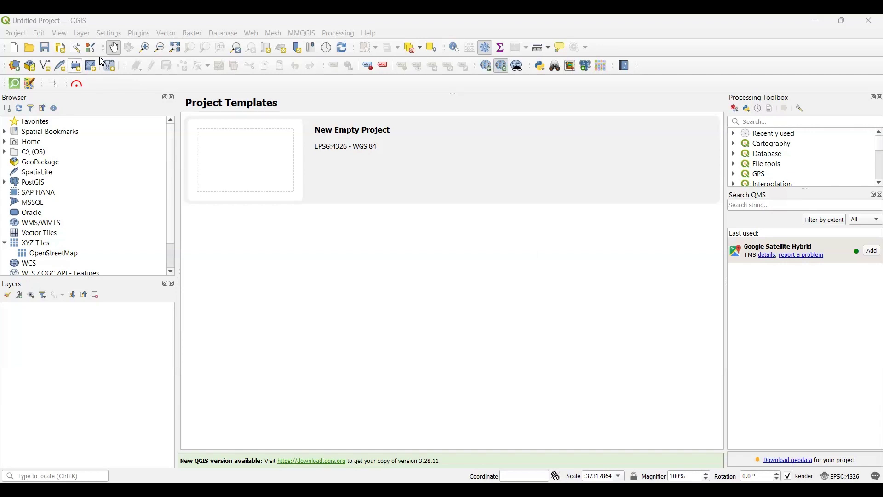
# - Open the Plugin Manager from the Plugins menu and go to its Install from ZIP page
pyautogui.click(139, 34)
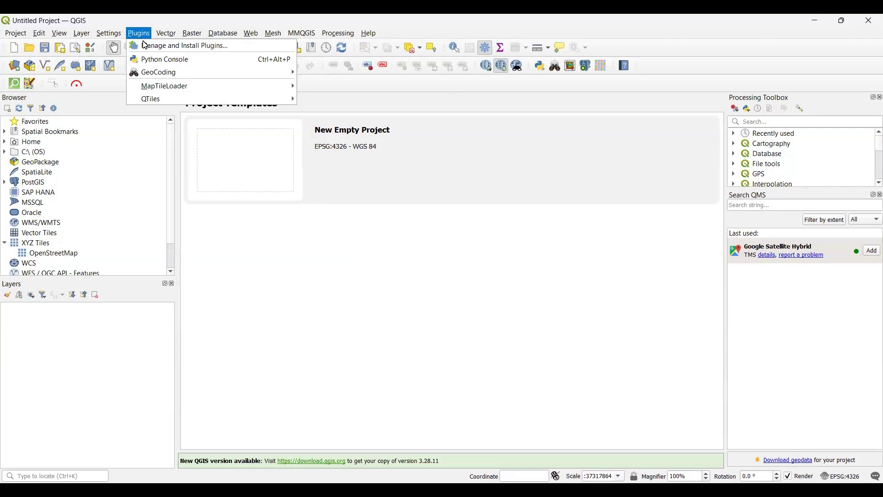
pyautogui.click(179, 49)
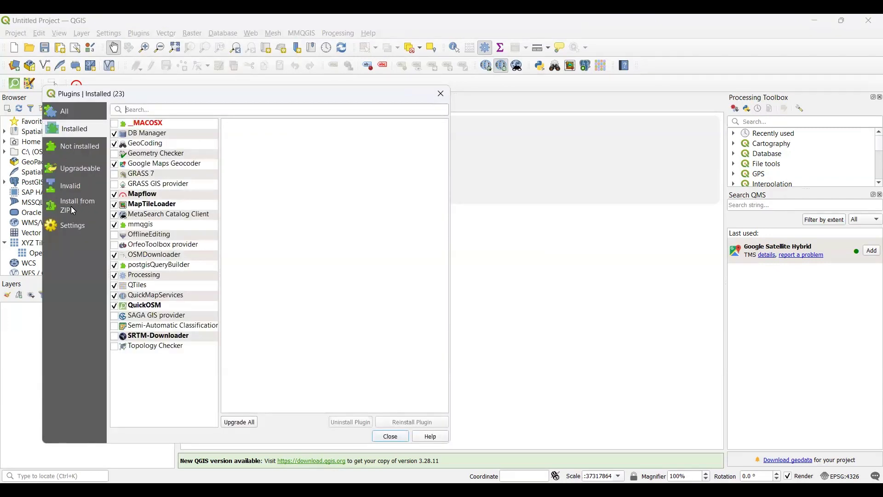
pyautogui.click(77, 207)
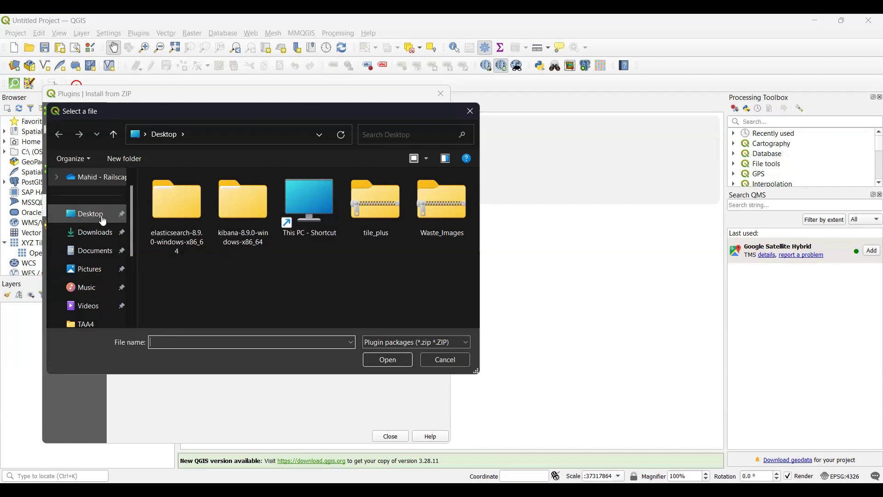
# - Pick tile_plus.zip from the Desktop and install it as a plugin
pyautogui.click(103, 222)
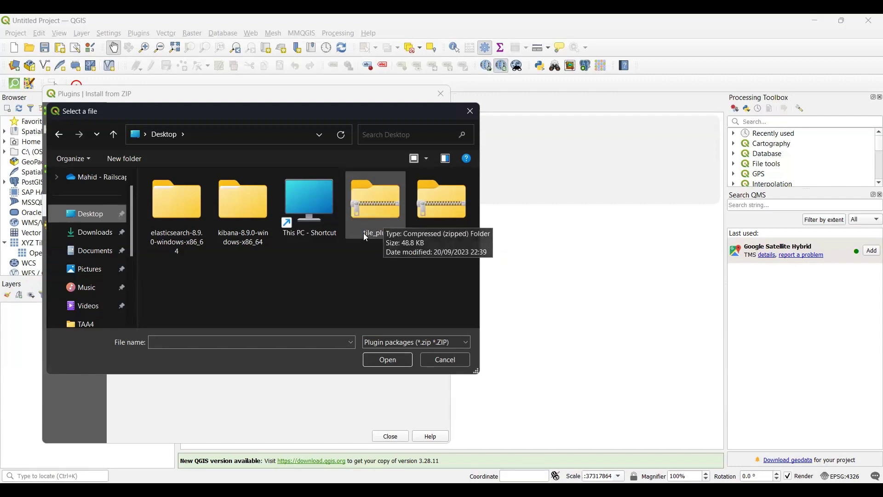
pyautogui.click(378, 199)
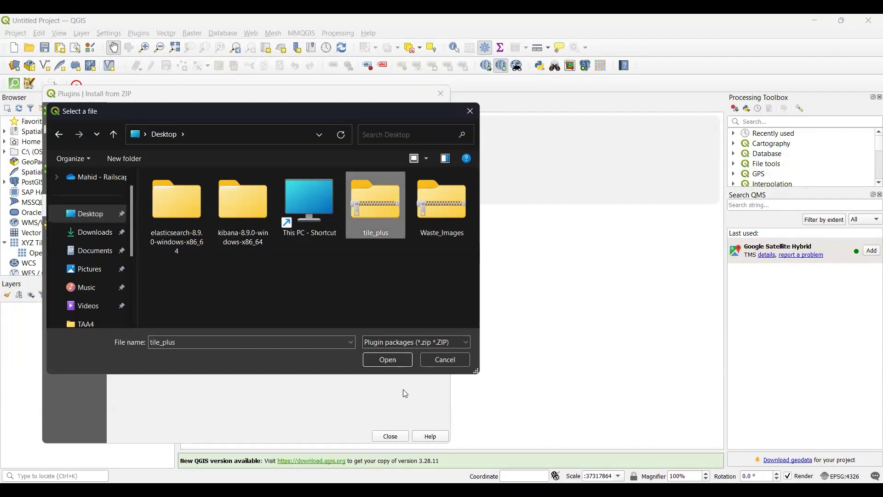
pyautogui.click(387, 361)
pyautogui.click(395, 359)
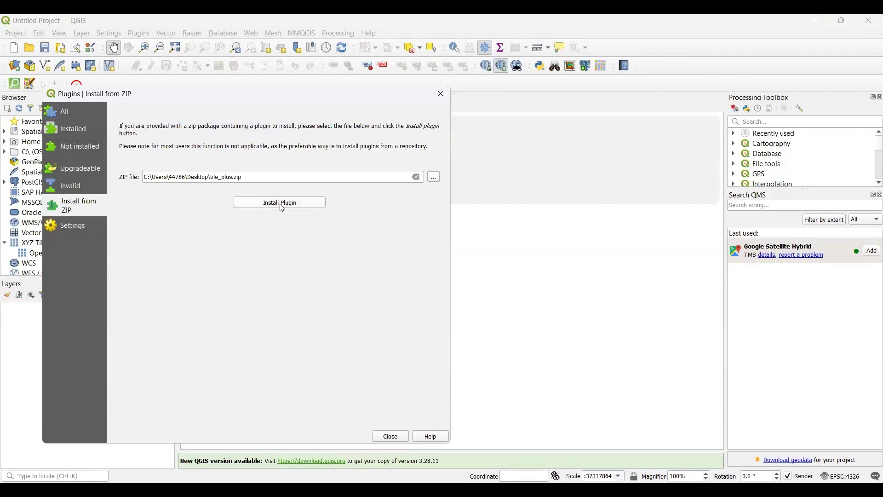
pyautogui.click(279, 205)
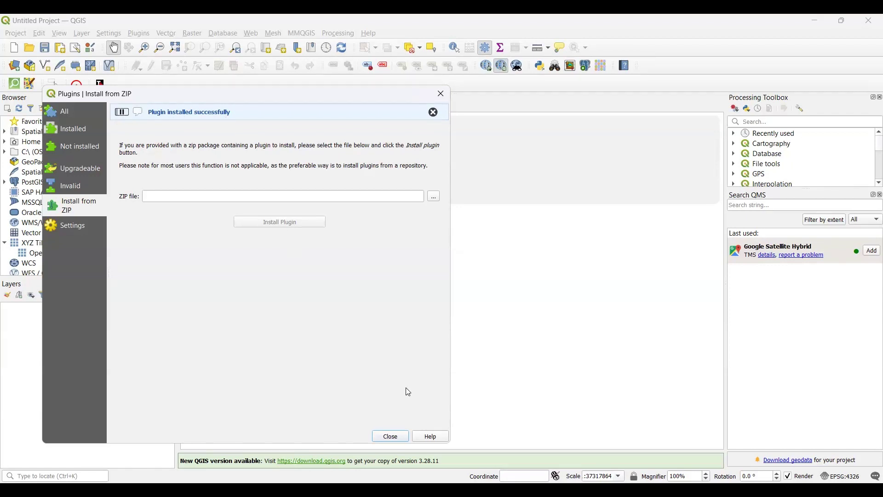
# - Close the plugin manager and show the Tile+ Select Map list of basemaps
pyautogui.click(391, 437)
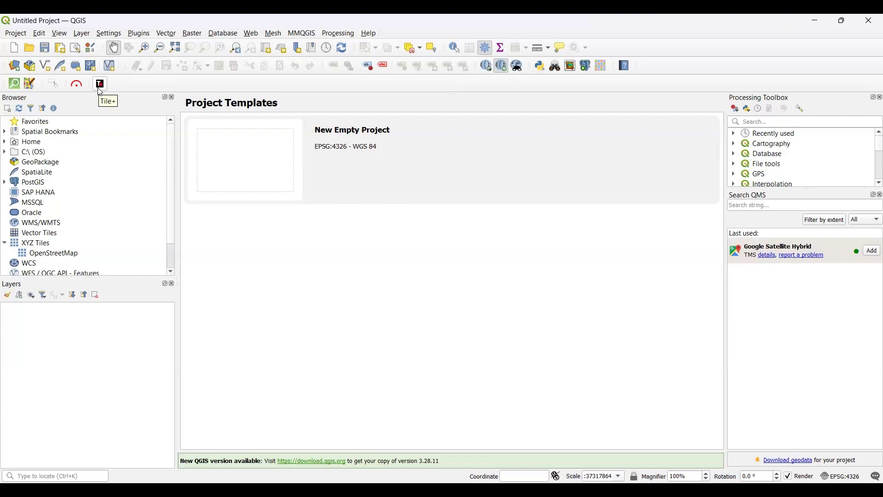
pyautogui.click(101, 87)
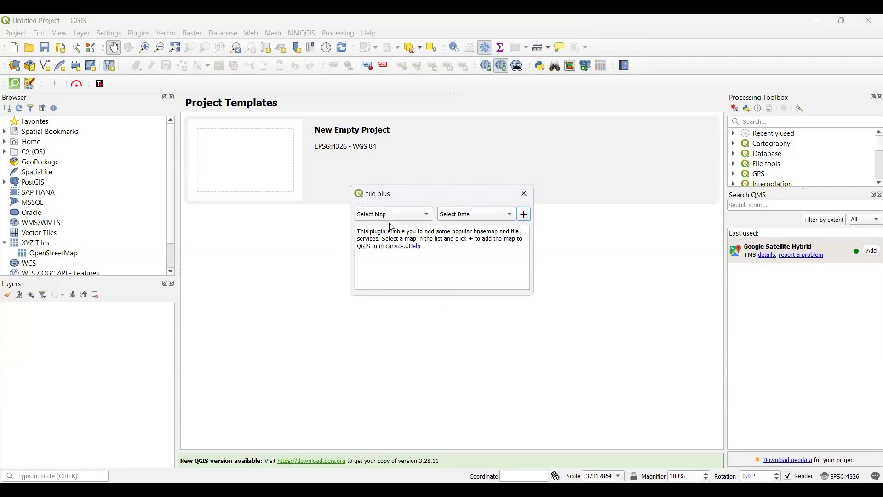
pyautogui.click(378, 217)
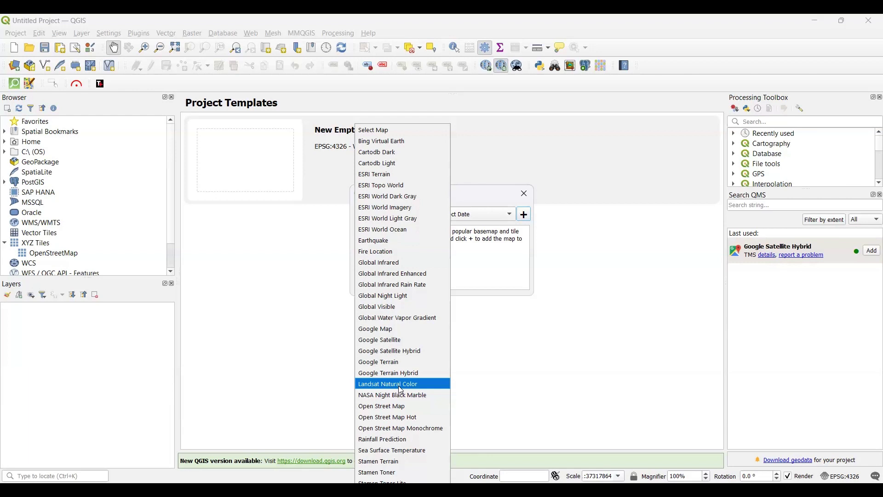
# - Add Google Satellite from Tile+ as a map layer and close the Tile+ window
pyautogui.click(386, 343)
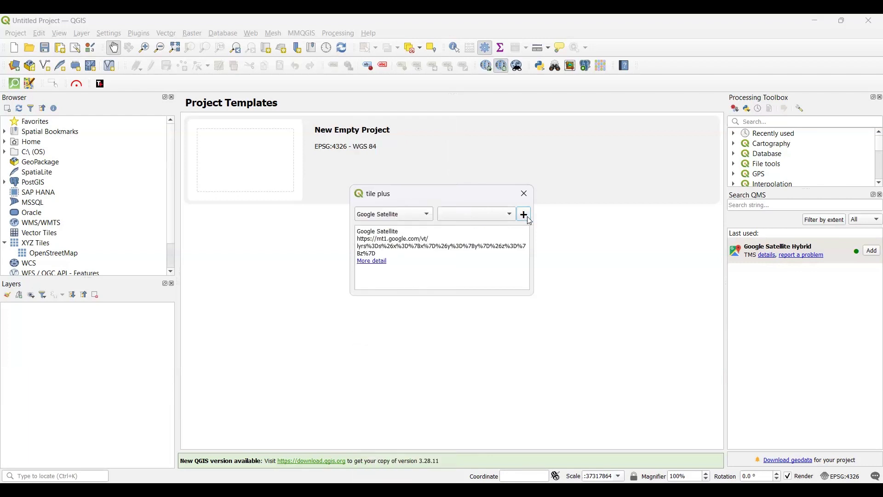
pyautogui.click(527, 218)
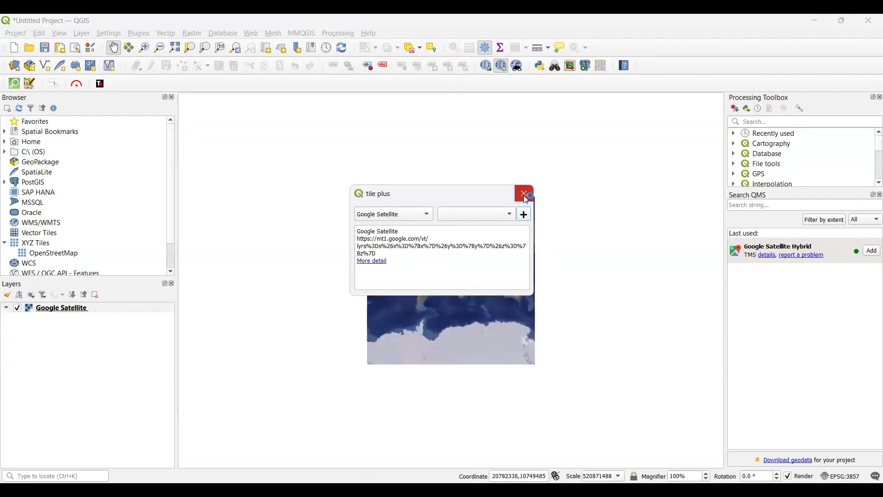
pyautogui.click(524, 196)
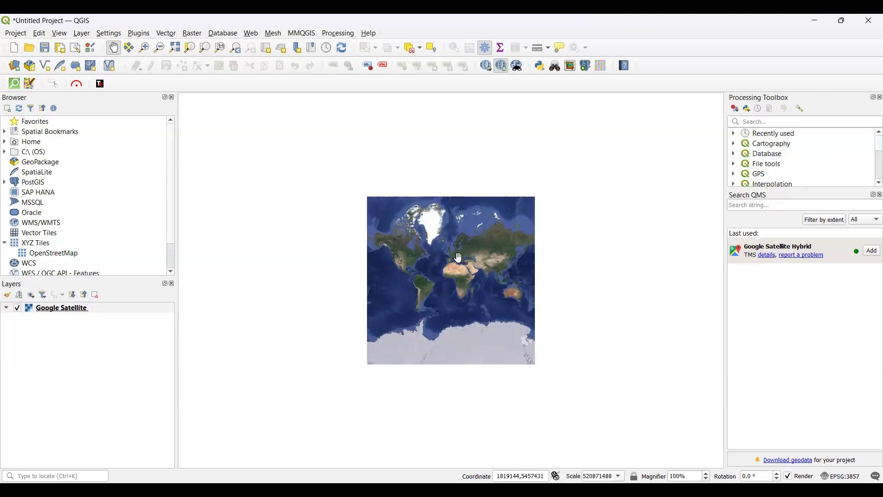
# - Zoom and pan the satellite map in to Heathrow Airport
pyautogui.scroll(3, 459, 257)
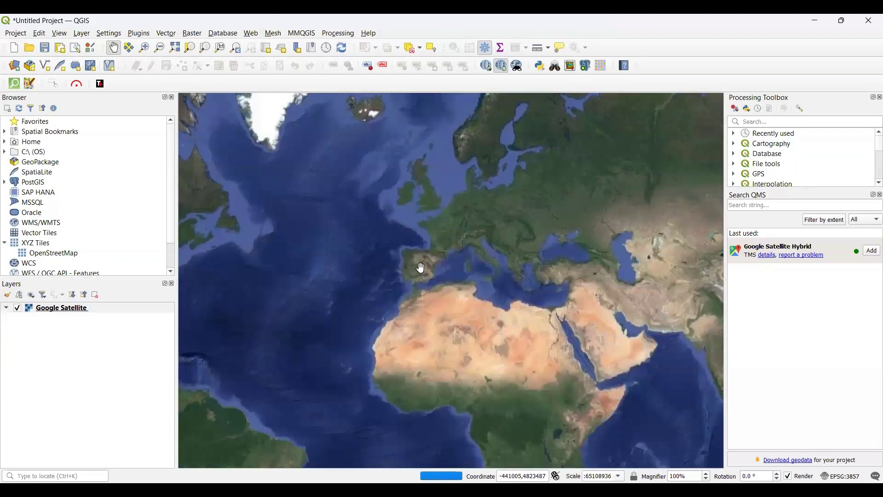
pyautogui.scroll(4, 429, 184)
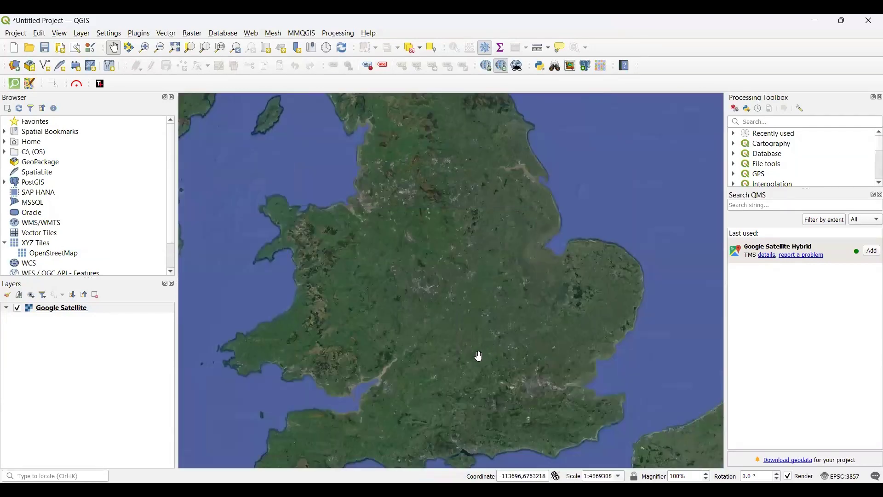
pyautogui.moveTo(479, 356); pyautogui.dragTo(434, 256)
pyautogui.scroll(2, 459, 291)
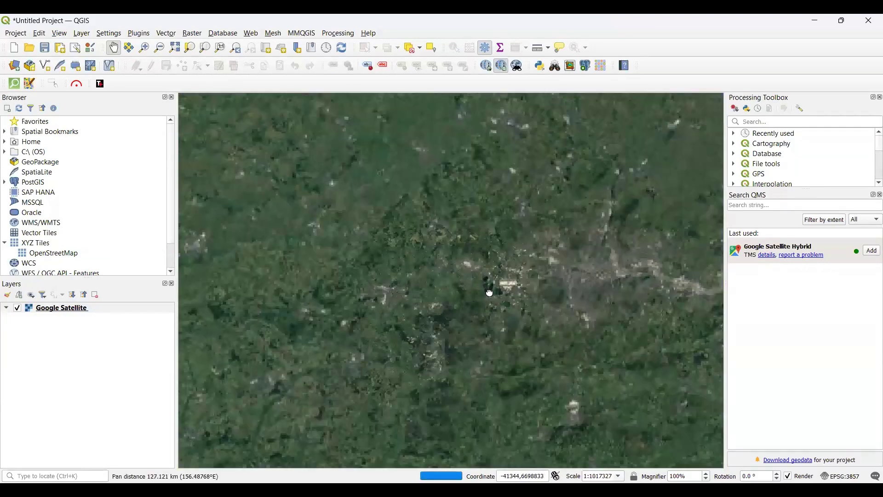
pyautogui.moveTo(490, 293); pyautogui.dragTo(444, 292)
pyautogui.scroll(3, 471, 292)
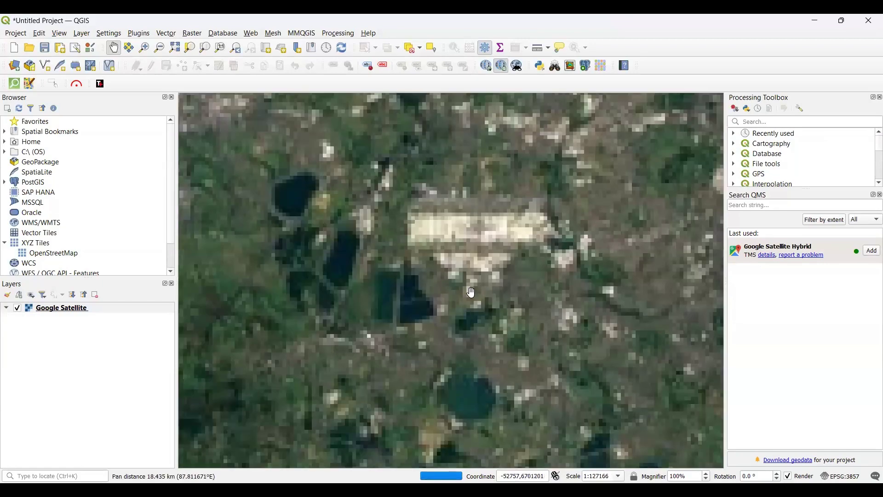
pyautogui.moveTo(497, 234); pyautogui.dragTo(478, 282)
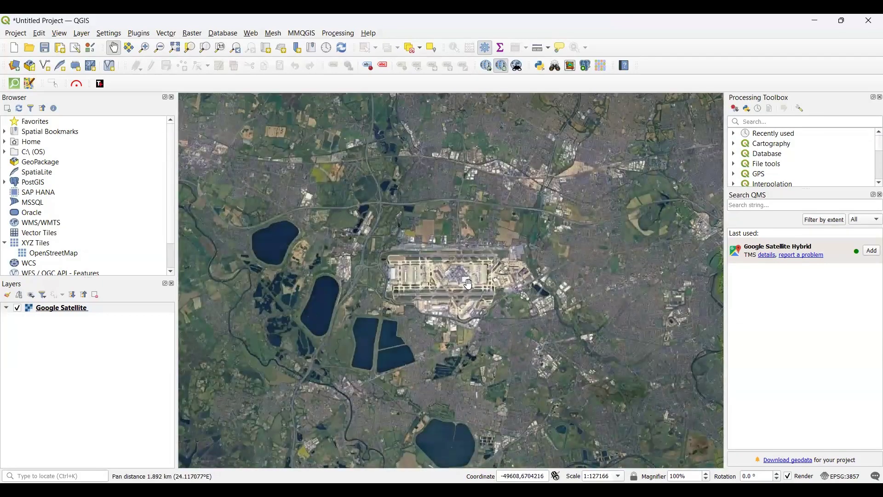
pyautogui.scroll(1, 468, 284)
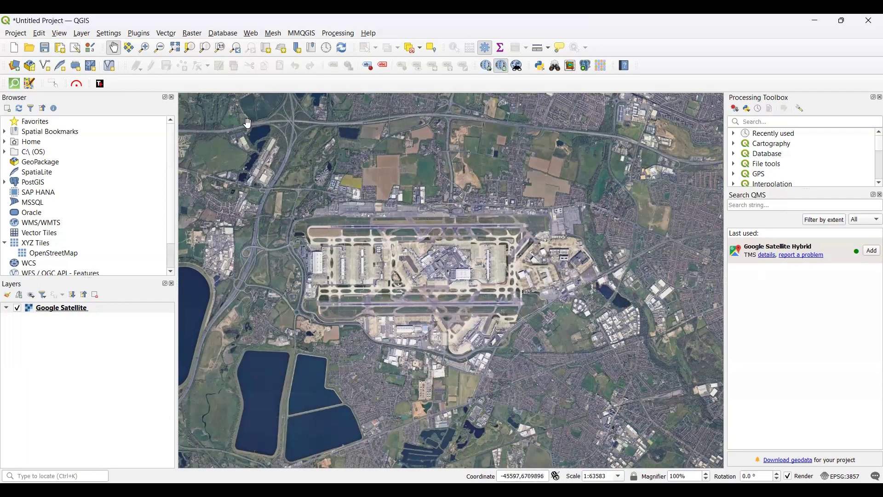
# - Start exporting the Google Satellite layer via its Export > Save As command
pyautogui.rightClick(57, 311)
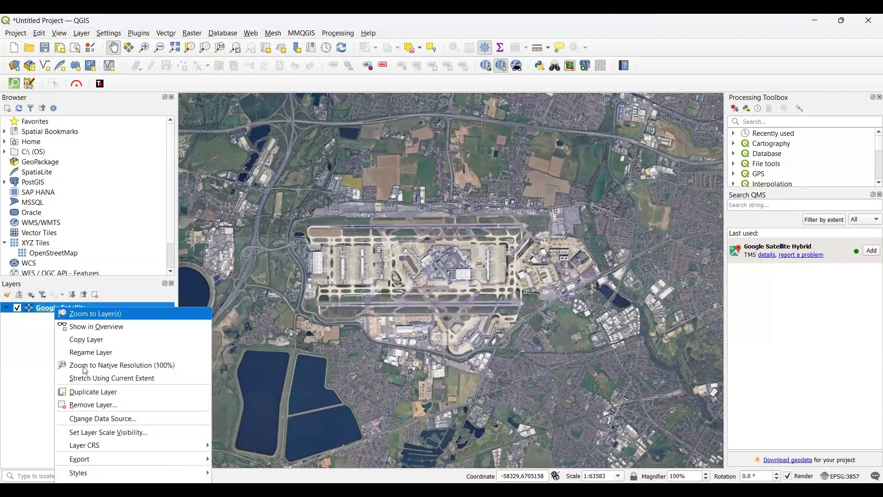
pyautogui.moveTo(89, 464)
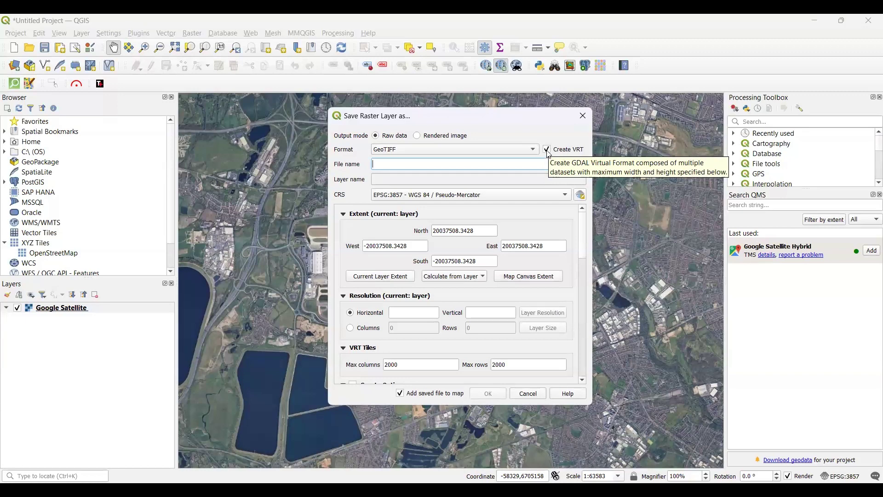
# - Turn off Create VRT and keep GeoTIFF as the output format
pyautogui.click(548, 153)
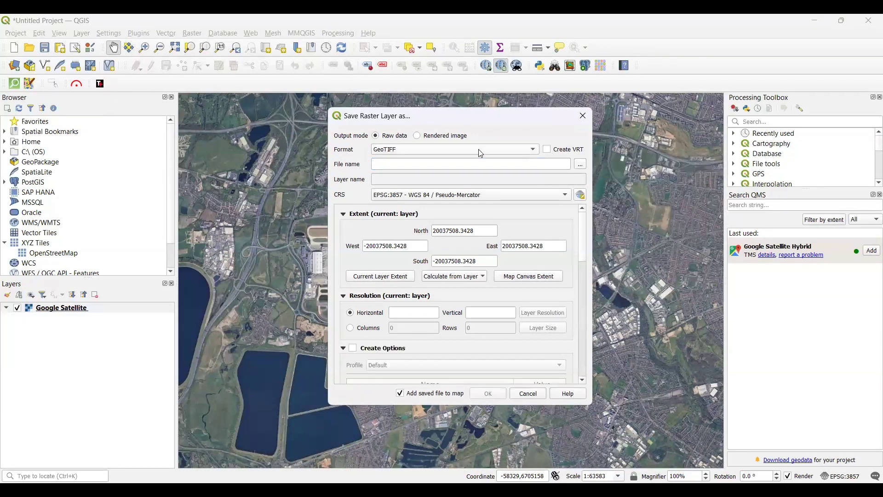
pyautogui.click(478, 149)
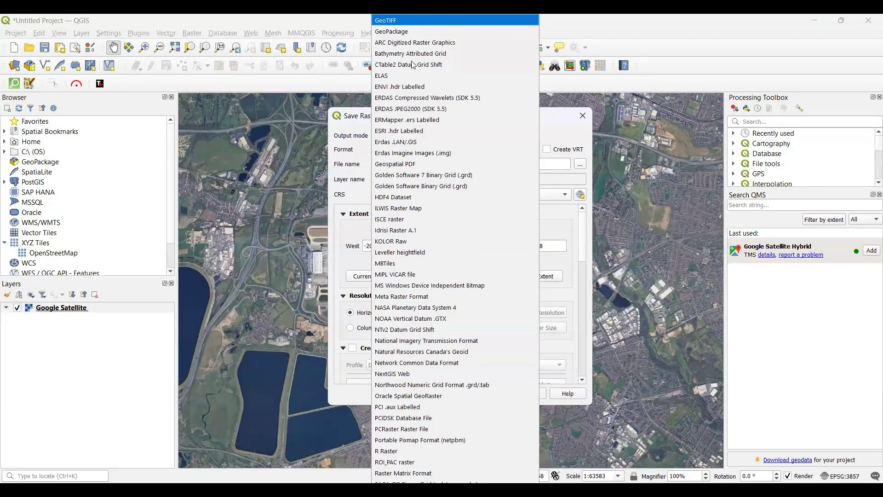
pyautogui.press('Return')
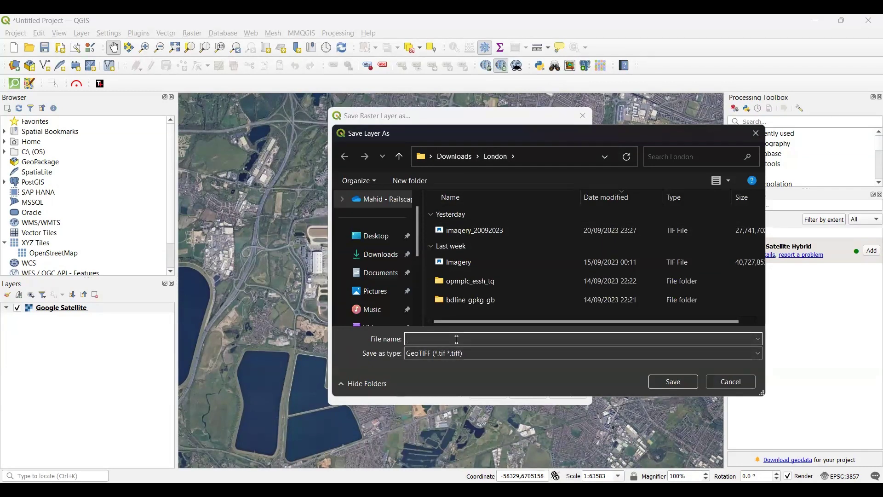
# - Save as Heathrow in London, use EPSG:9920 British National Grid and the map canvas extent
pyautogui.write('Heathrow')
pyautogui.click(685, 382)
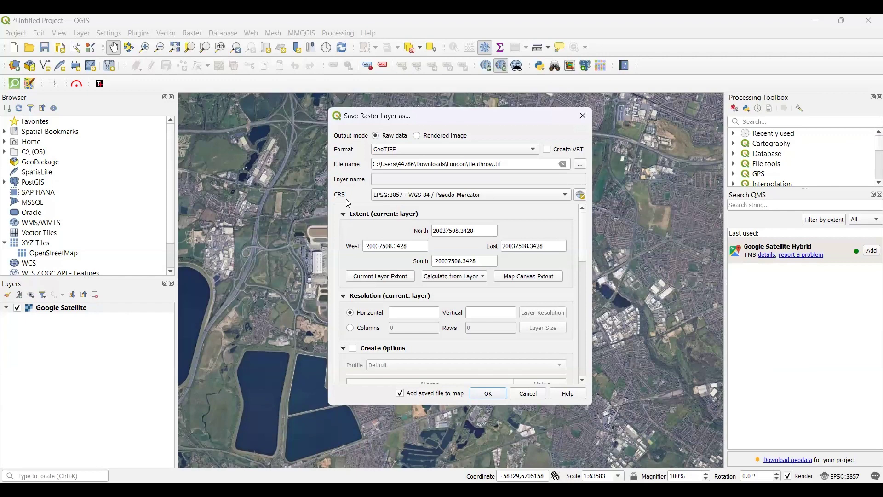
pyautogui.click(422, 201)
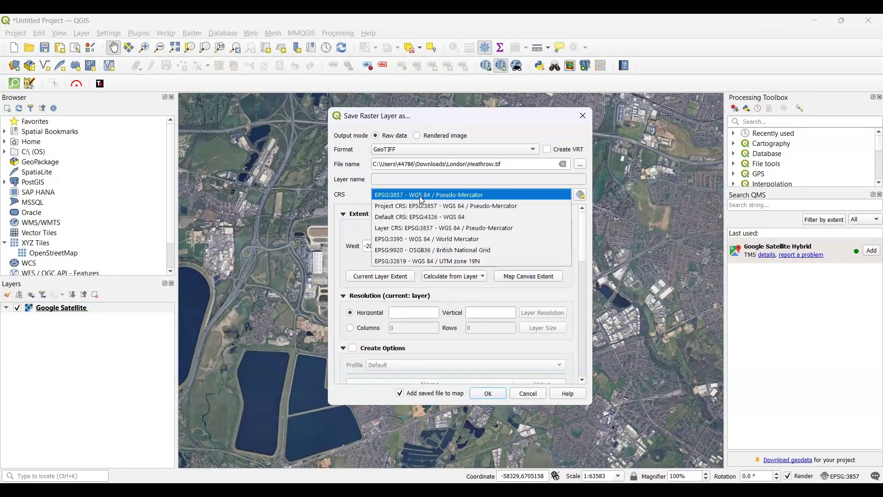
pyautogui.click(444, 255)
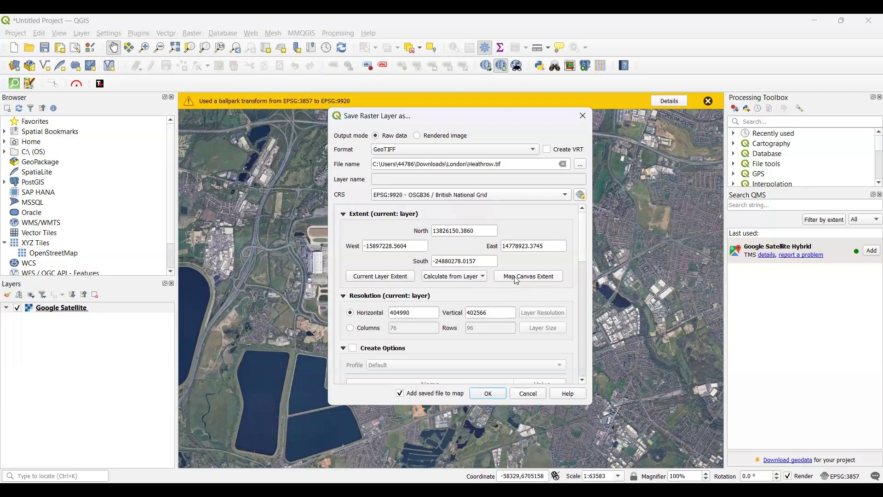
pyautogui.click(532, 278)
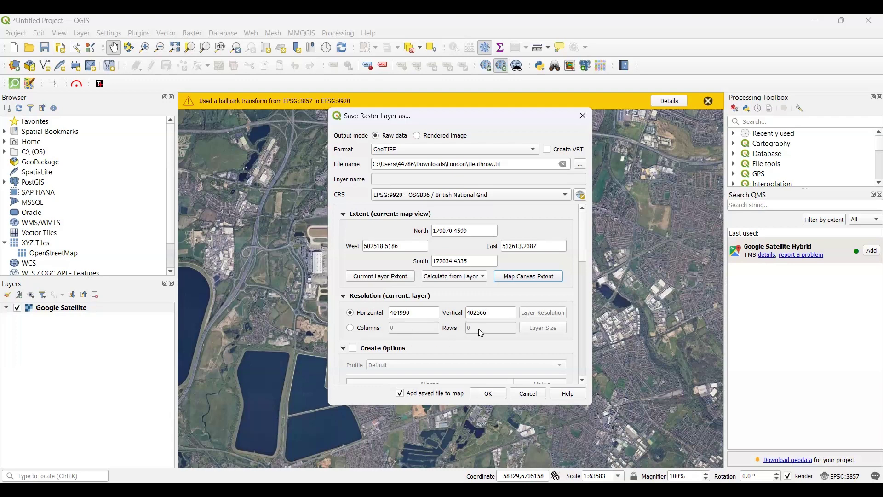
# - Set horizontal and vertical resolution to 0.1, giving 100947 columns by 70360 rows
pyautogui.moveTo(416, 313); pyautogui.dragTo(389, 314)
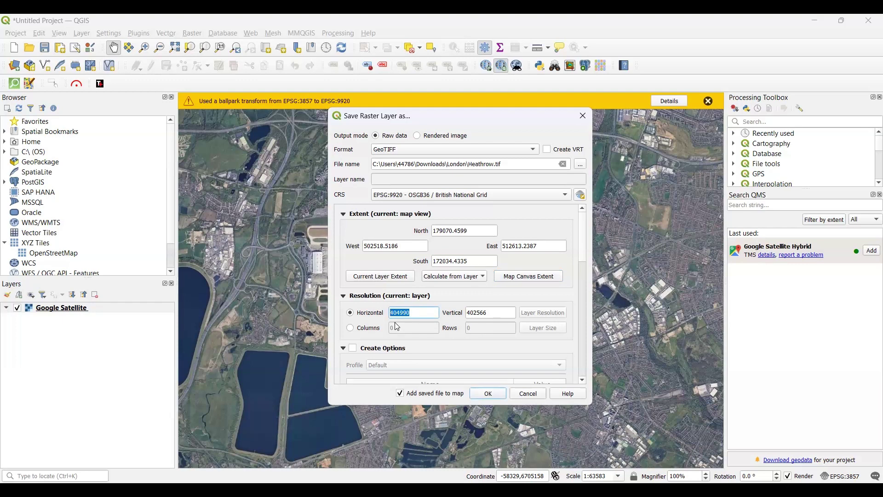
pyautogui.write('0.1')
pyautogui.click(501, 313)
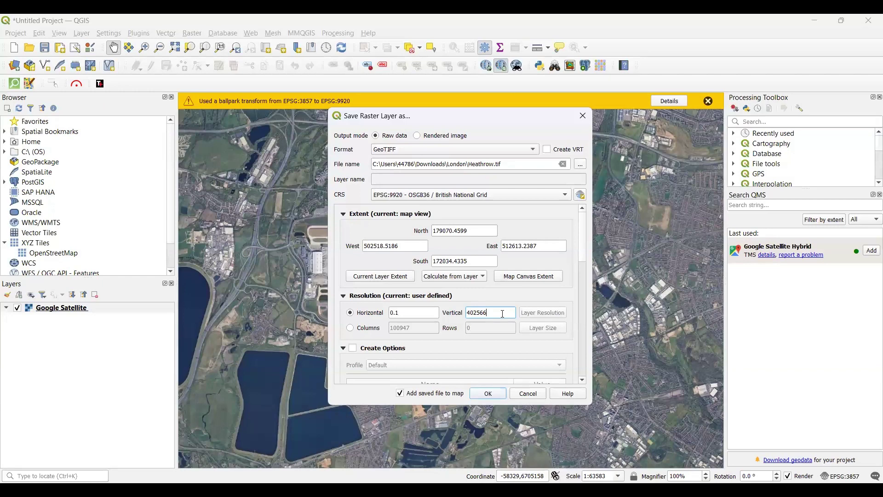
pyautogui.press('BackSpace')
pyautogui.press('BackSpace')
pyautogui.press('BackSpace')
pyautogui.press('BackSpace')
pyautogui.press('BackSpace')
pyautogui.write('0.1')
pyautogui.scroll(-5, 584, 247)
pyautogui.scroll(4, 584, 276)
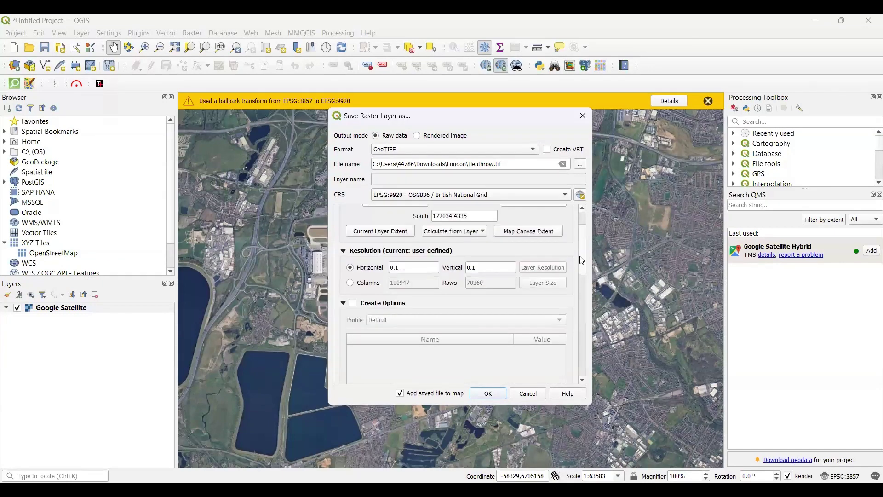
pyautogui.scroll(-5, 578, 299)
pyautogui.scroll(6, 579, 364)
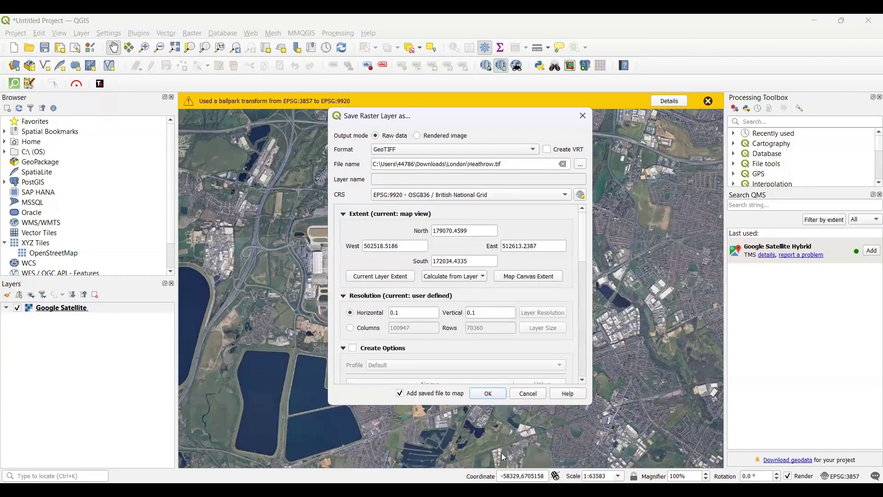
# - Run the Heathrow.tif raster export with these settings
pyautogui.click(488, 394)
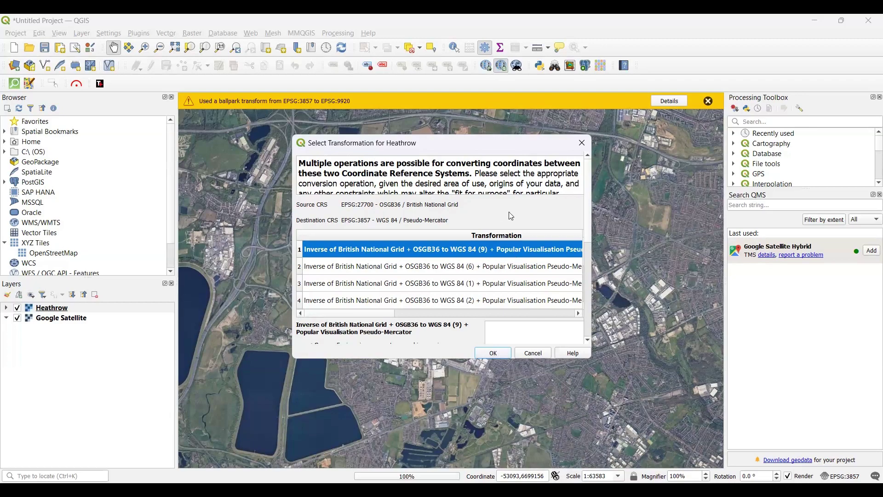
# - Accept the suggested coordinate transformation and hide the Google Satellite layer
pyautogui.click(493, 353)
pyautogui.moveTo(404, 325); pyautogui.dragTo(446, 260)
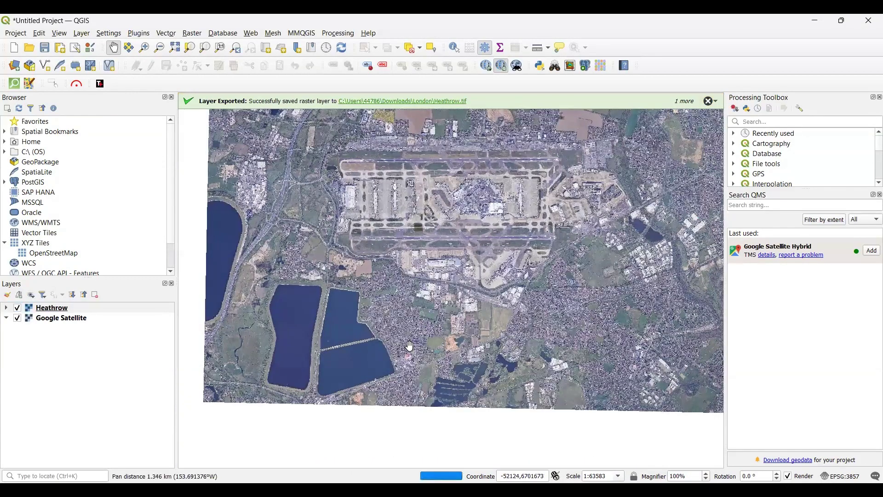
pyautogui.click(18, 318)
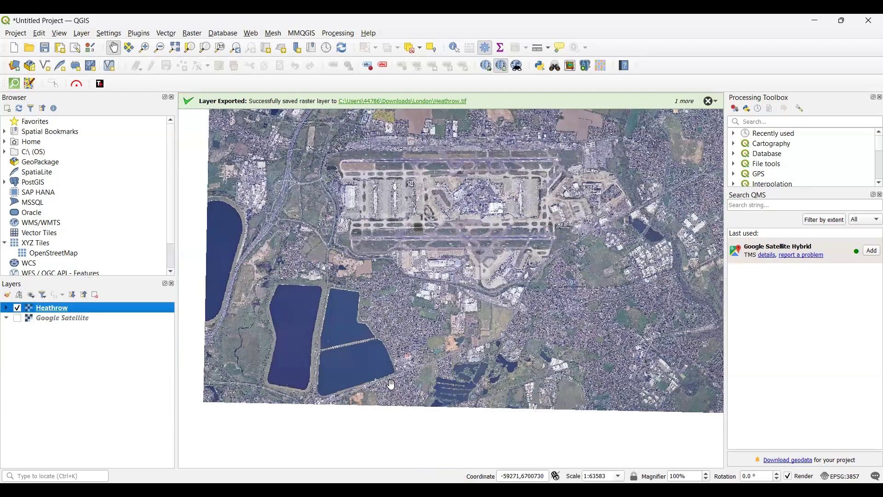
# - Zoom into the exported Heathrow raster down to a row of houses
pyautogui.scroll(5, 454, 370)
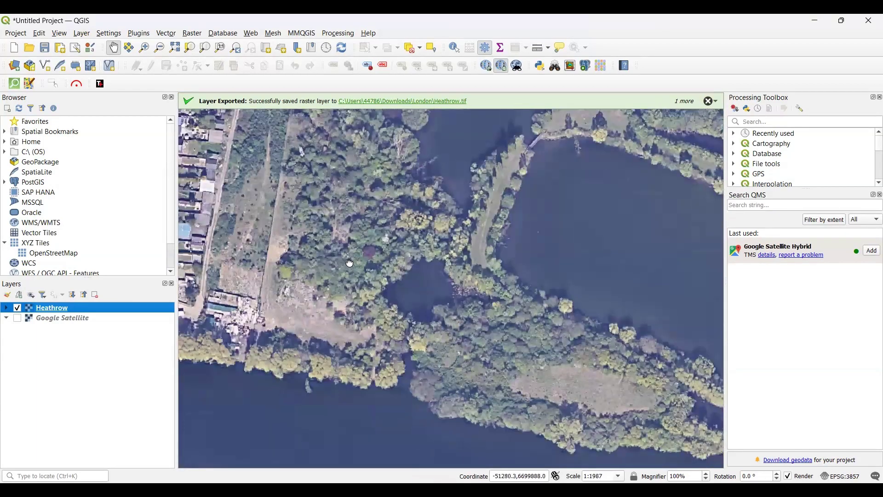
pyautogui.moveTo(452, 360); pyautogui.dragTo(418, 289)
pyautogui.scroll(1, 417, 289)
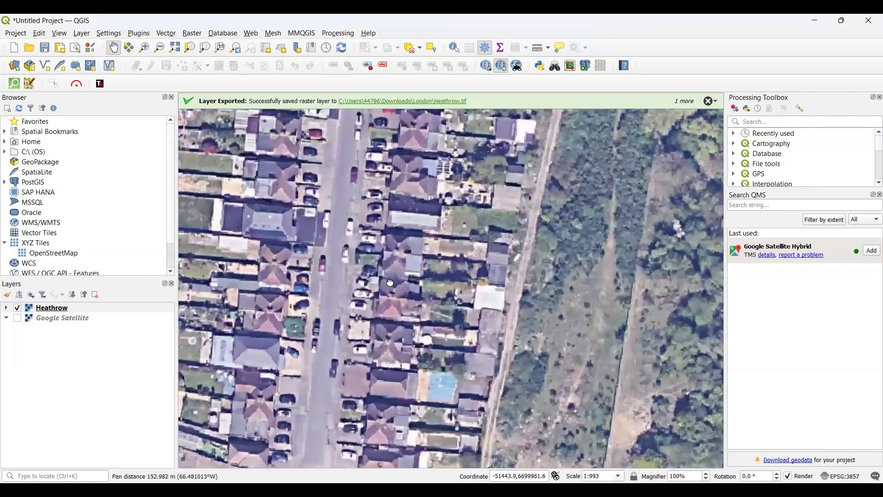
pyautogui.moveTo(308, 237); pyautogui.dragTo(422, 298)
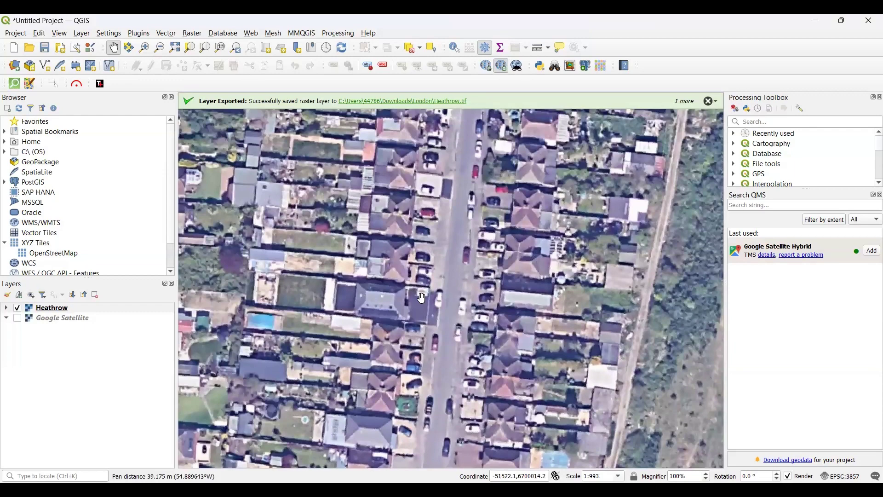
pyautogui.moveTo(288, 168); pyautogui.dragTo(301, 210)
pyautogui.scroll(2, 302, 210)
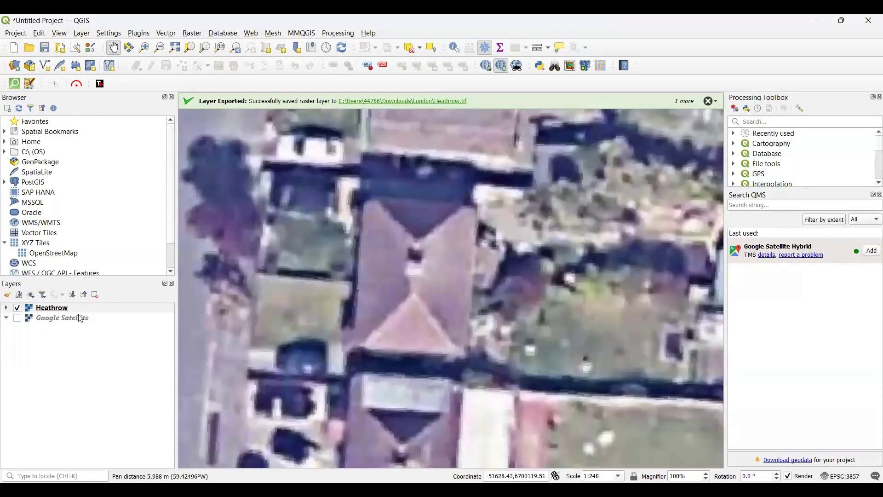
pyautogui.rightClick(52, 311)
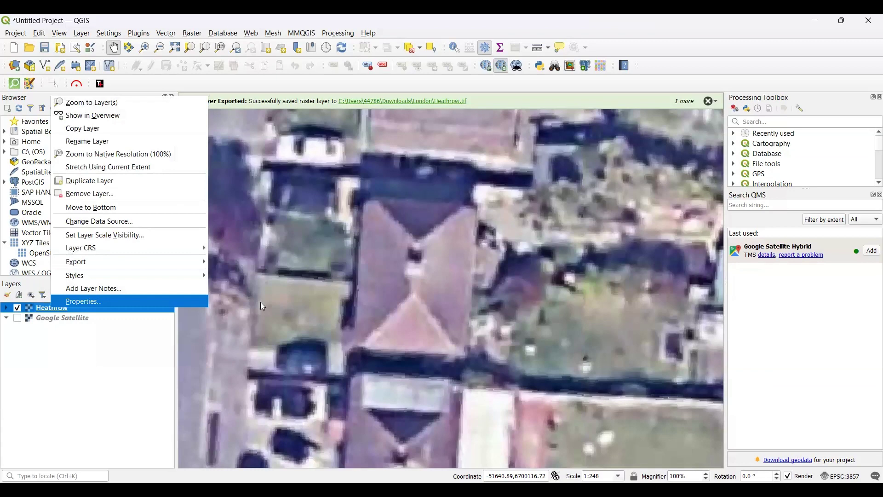
pyautogui.press('Return')
pyautogui.scroll(-3, 394, 273)
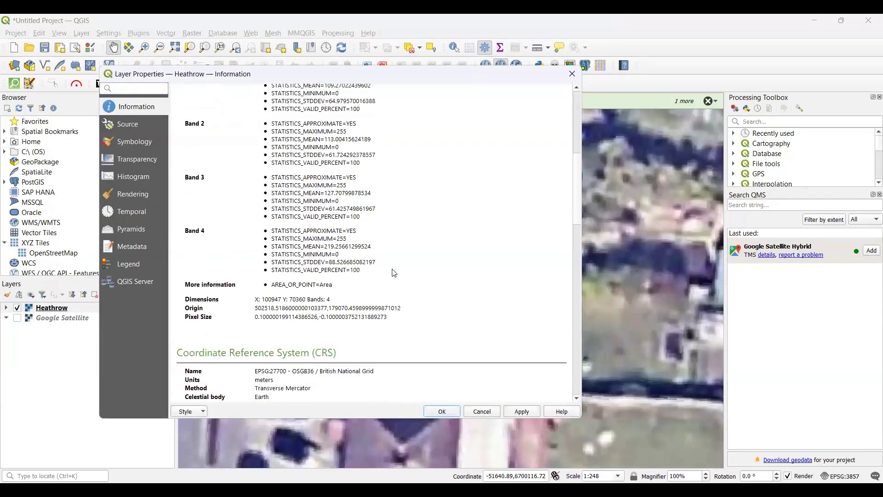
pyautogui.scroll(-1, 367, 299)
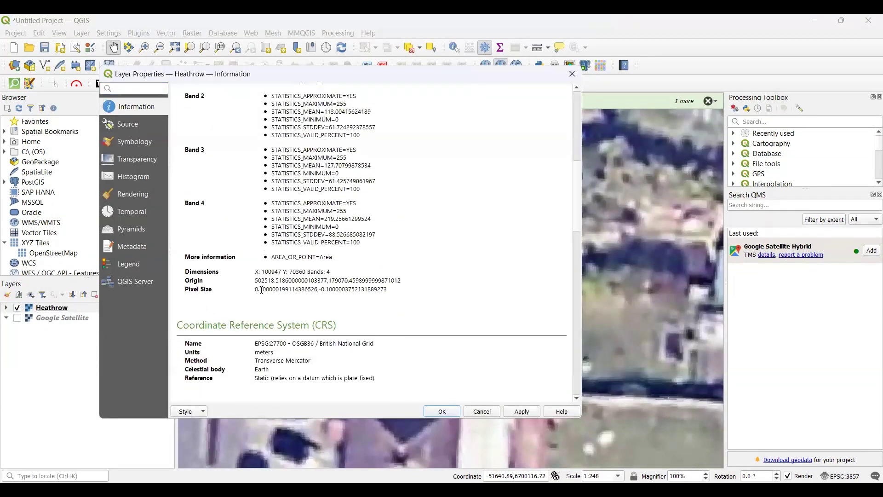
pyautogui.moveTo(255, 290); pyautogui.dragTo(273, 289)
pyautogui.click(441, 411)
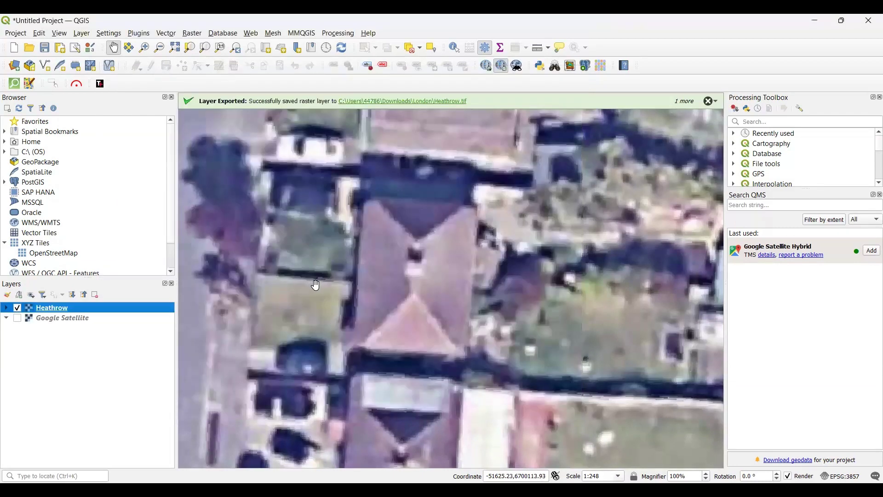
# - Swap the Heathrow raster for the Google Satellite basemap and zoom out over the reservoirs
pyautogui.click(18, 319)
pyautogui.click(17, 309)
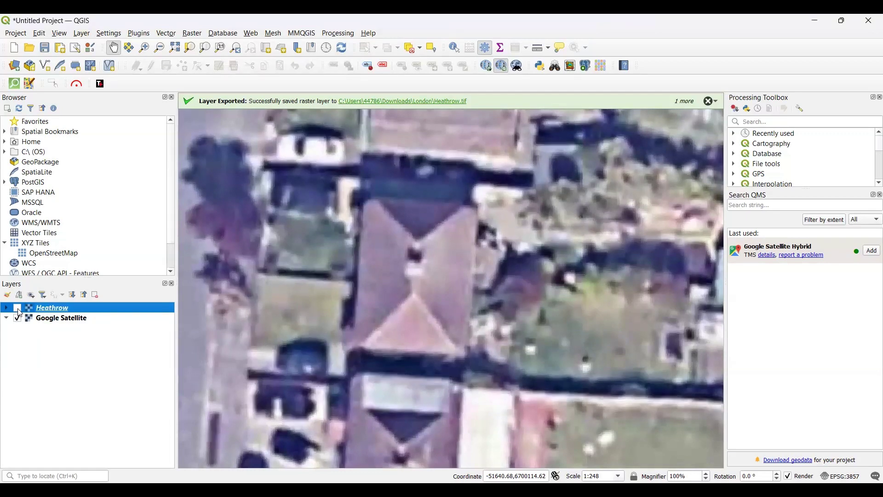
pyautogui.scroll(-5, 516, 243)
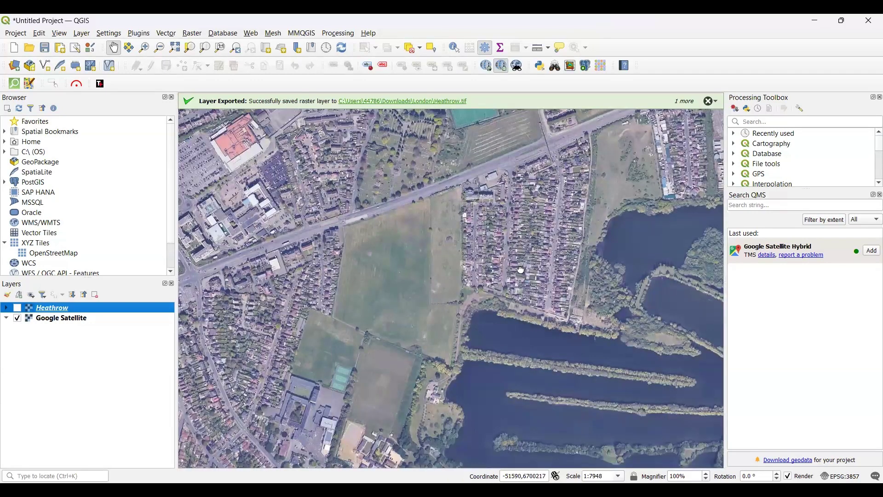
pyautogui.moveTo(528, 273); pyautogui.dragTo(537, 277)
pyautogui.moveTo(484, 252); pyautogui.dragTo(509, 242)
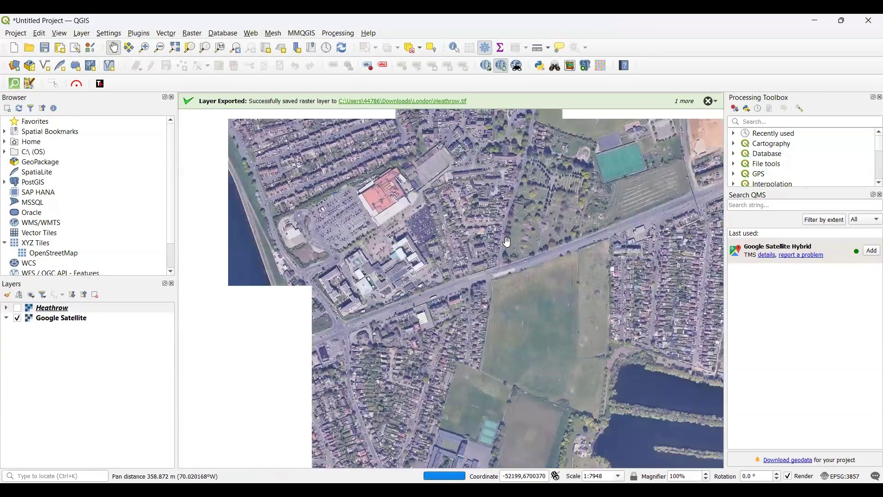
pyautogui.scroll(-1, 509, 242)
pyautogui.scroll(-1, 509, 241)
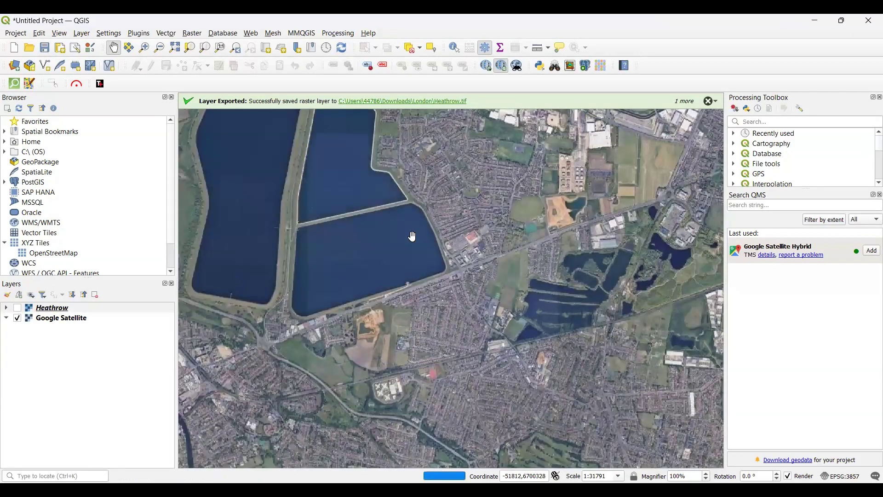
# - Hide Google Satellite and bring back the exported Heathrow raster
pyautogui.click(18, 318)
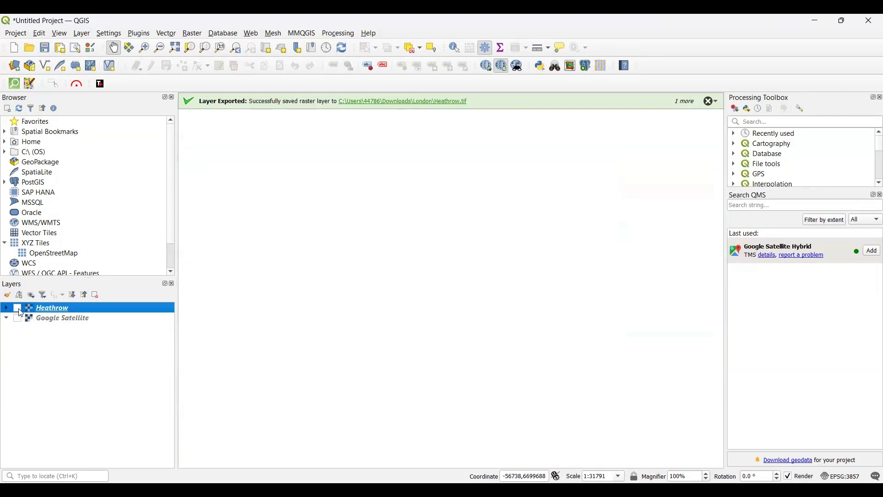
pyautogui.click(17, 308)
pyautogui.moveTo(418, 198); pyautogui.dragTo(496, 313)
# - Zoom and pan until the whole Heathrow airport is centred on the canvas
pyautogui.scroll(-2, 497, 313)
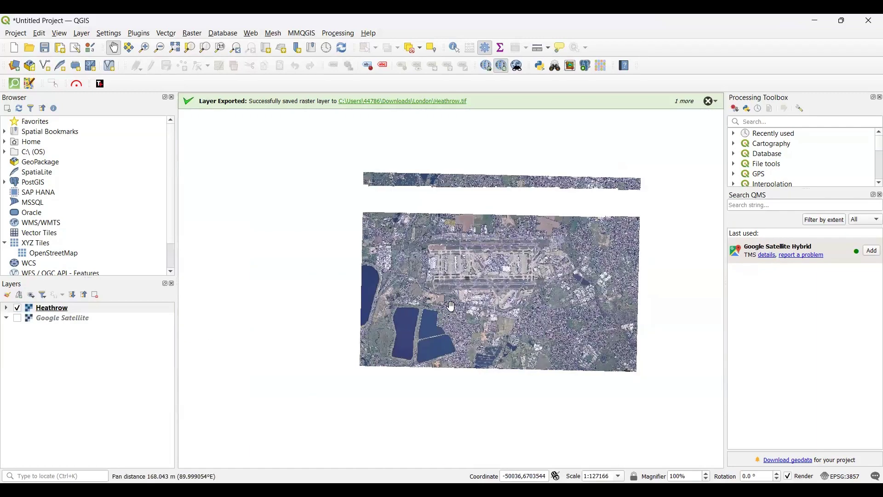
pyautogui.moveTo(517, 253); pyautogui.dragTo(454, 279)
pyautogui.scroll(1, 457, 278)
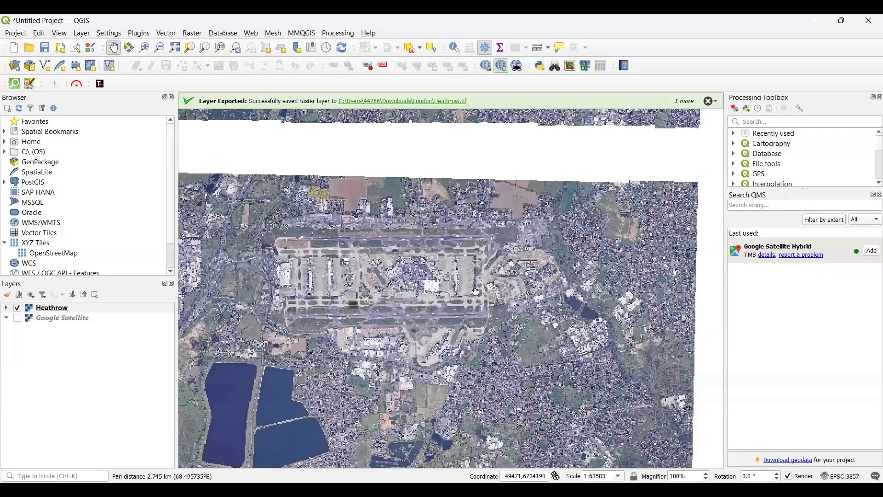
pyautogui.moveTo(442, 410); pyautogui.dragTo(477, 340)
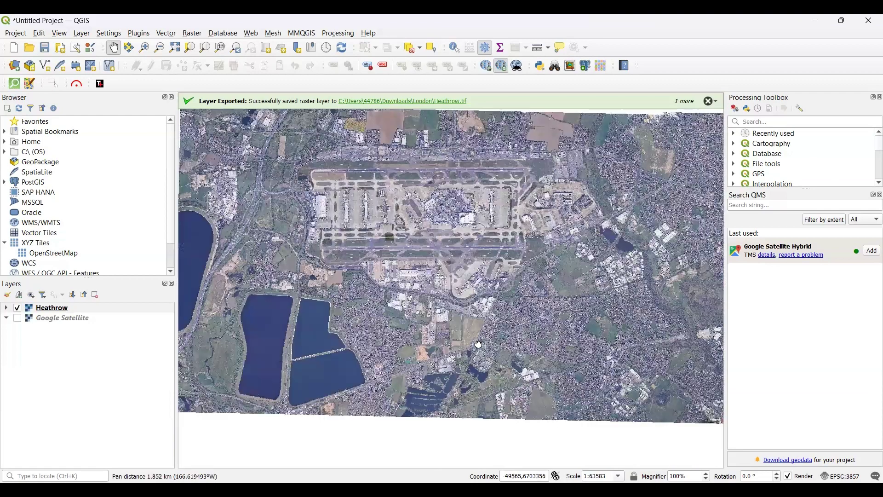
pyautogui.moveTo(469, 280); pyautogui.dragTo(468, 291)
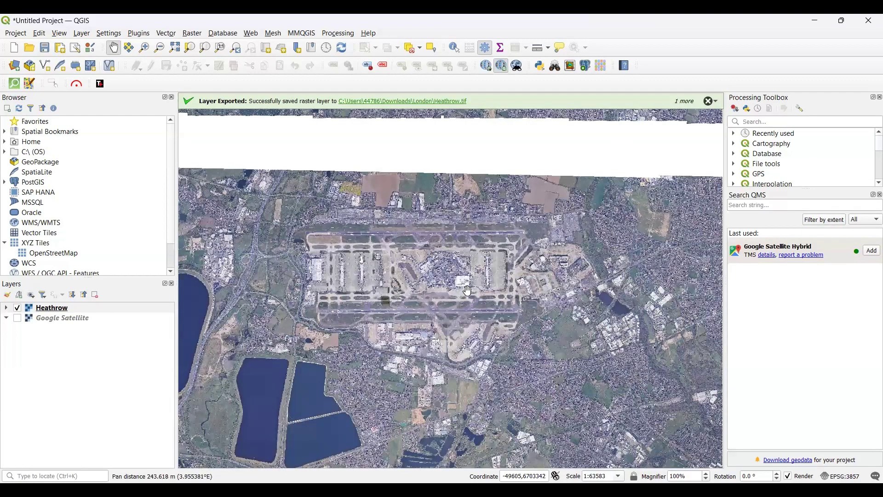